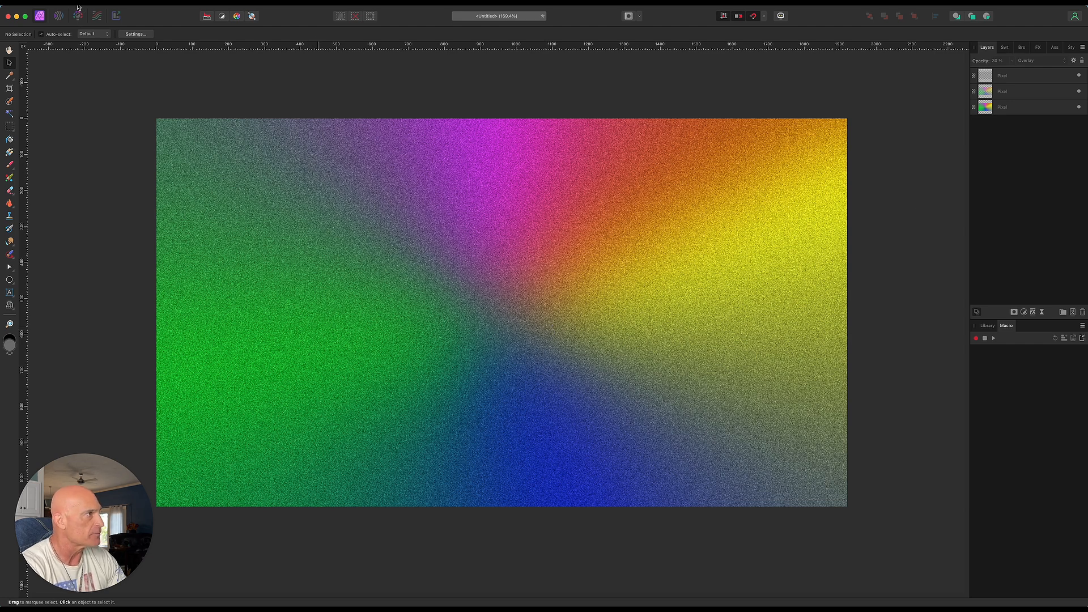
# - Create a new 1920 x 1080 px document from the FHD 1080p preset and add an empty pixel layer
pyautogui.press('super+n')
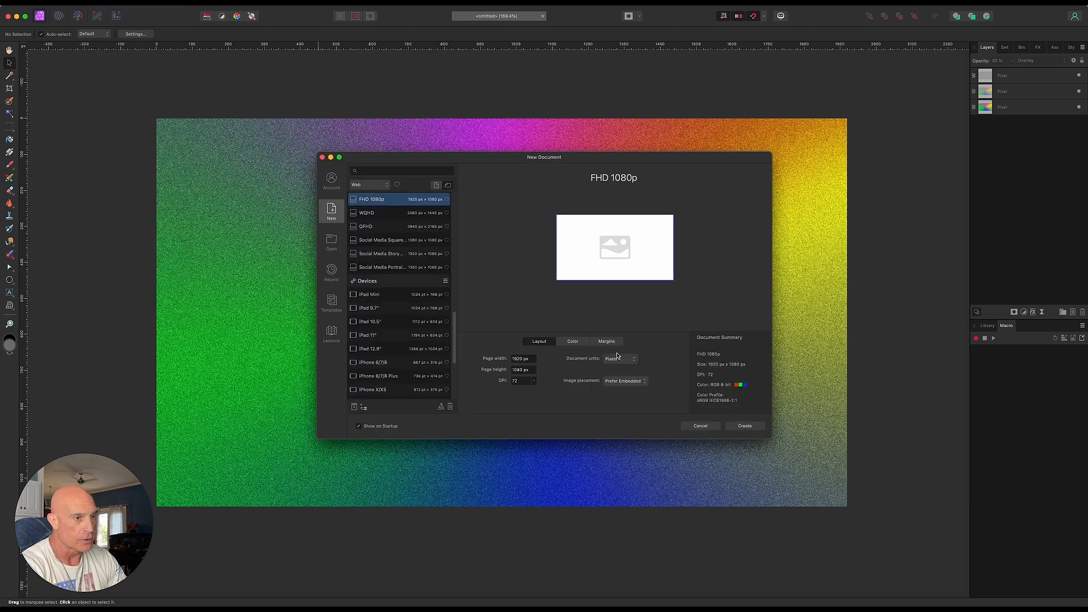
pyautogui.click(745, 426)
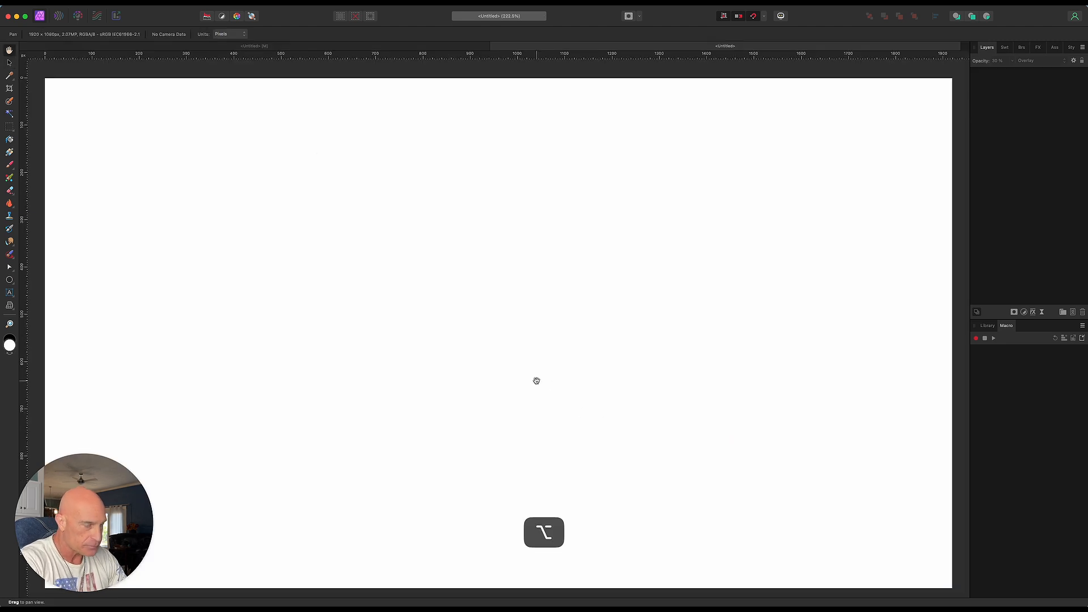
pyautogui.scroll(-2, 536, 380)
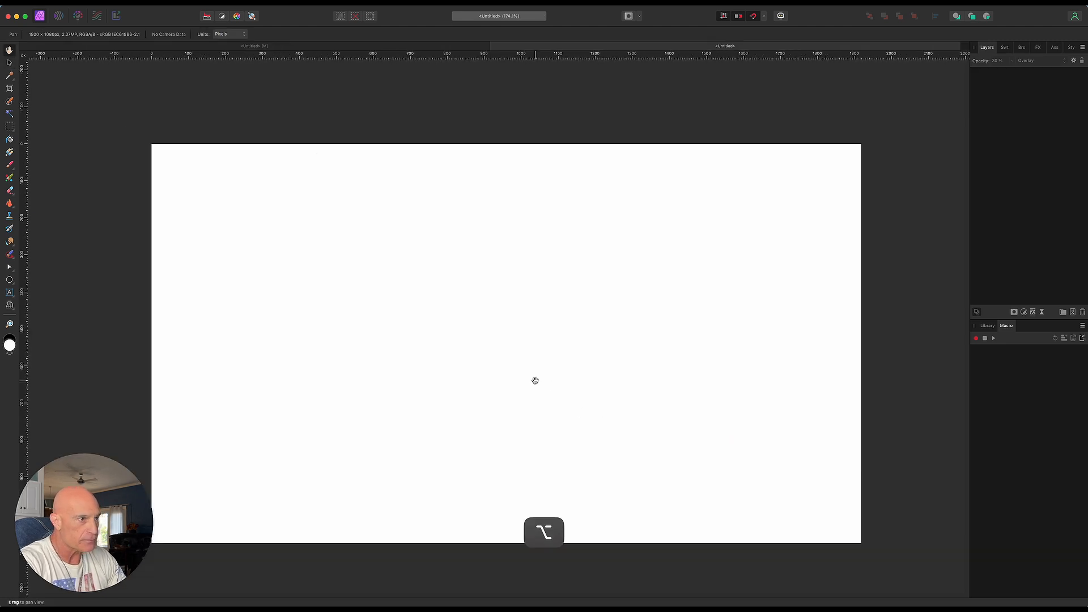
pyautogui.click(1073, 313)
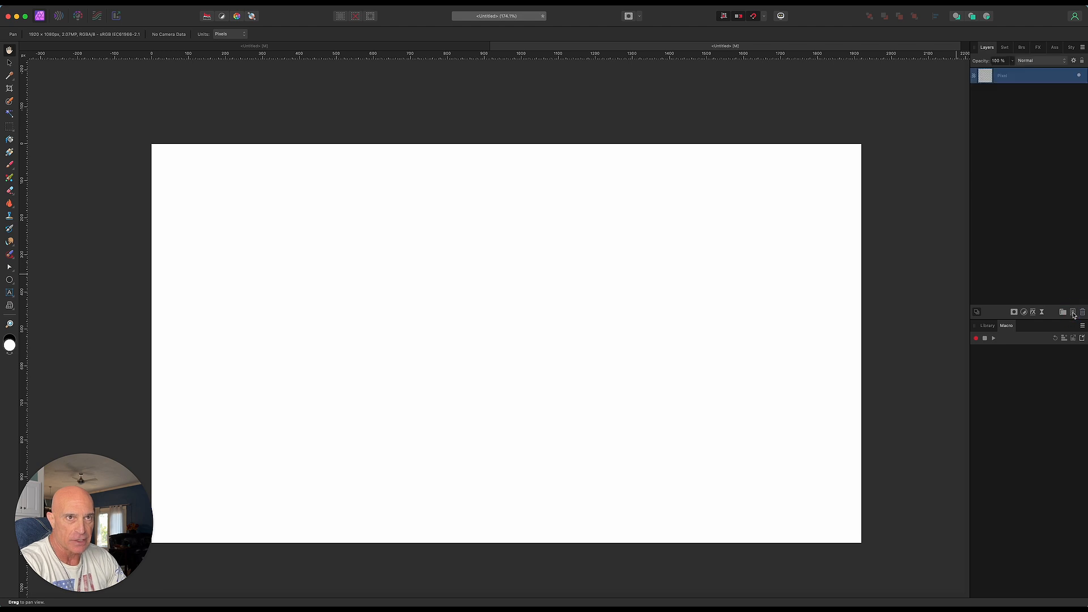
# - Draw a linear gradient from the canvas centre to its upper-right corner and add three intermediate colour stops along it
pyautogui.click(9, 152)
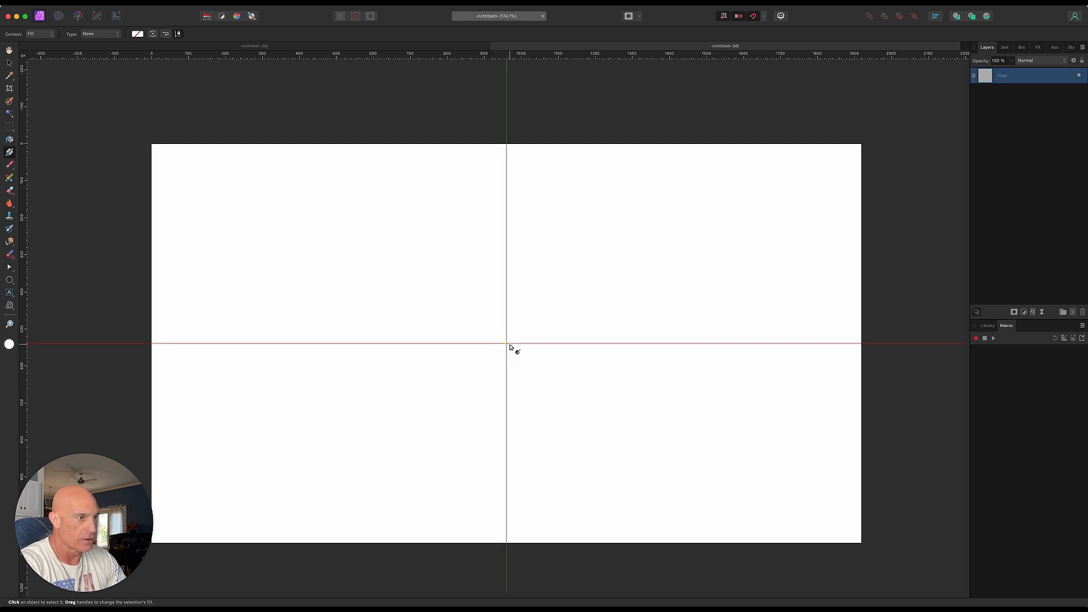
pyautogui.moveTo(509, 344); pyautogui.dragTo(861, 145)
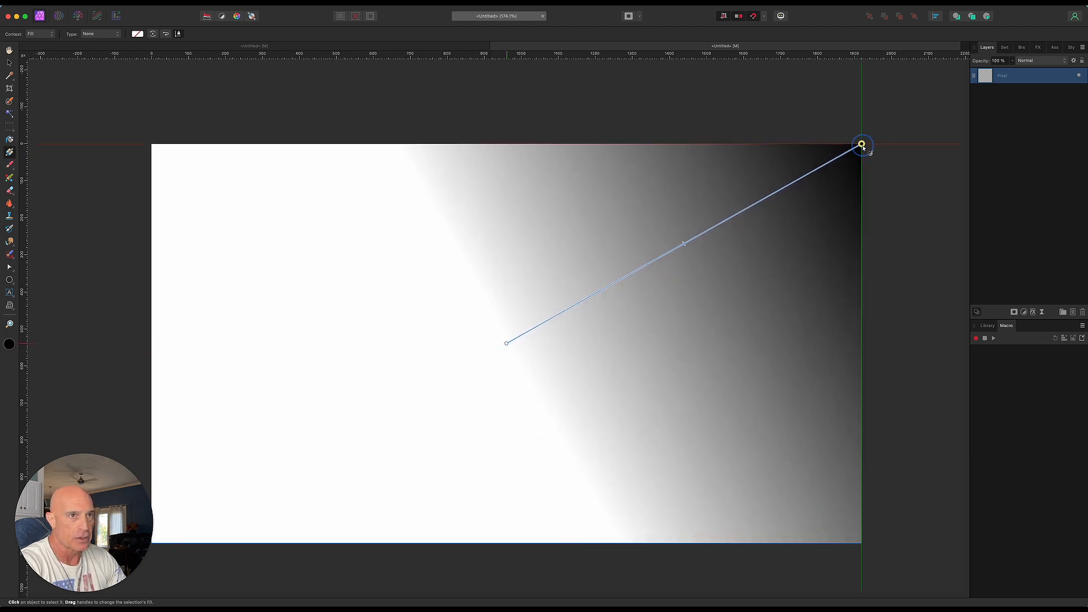
pyautogui.click(798, 180)
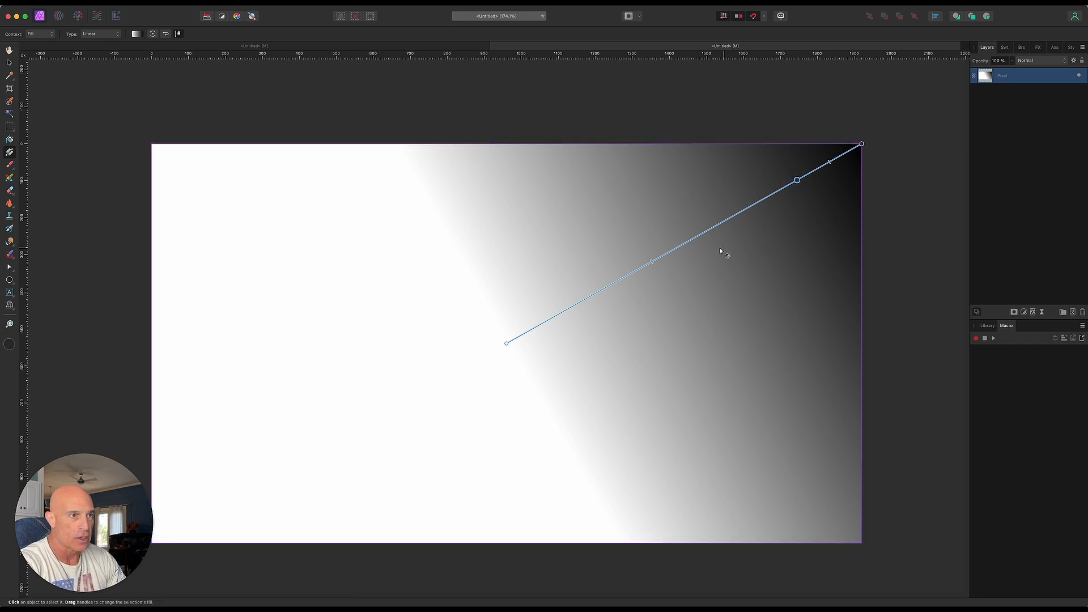
pyautogui.click(692, 241)
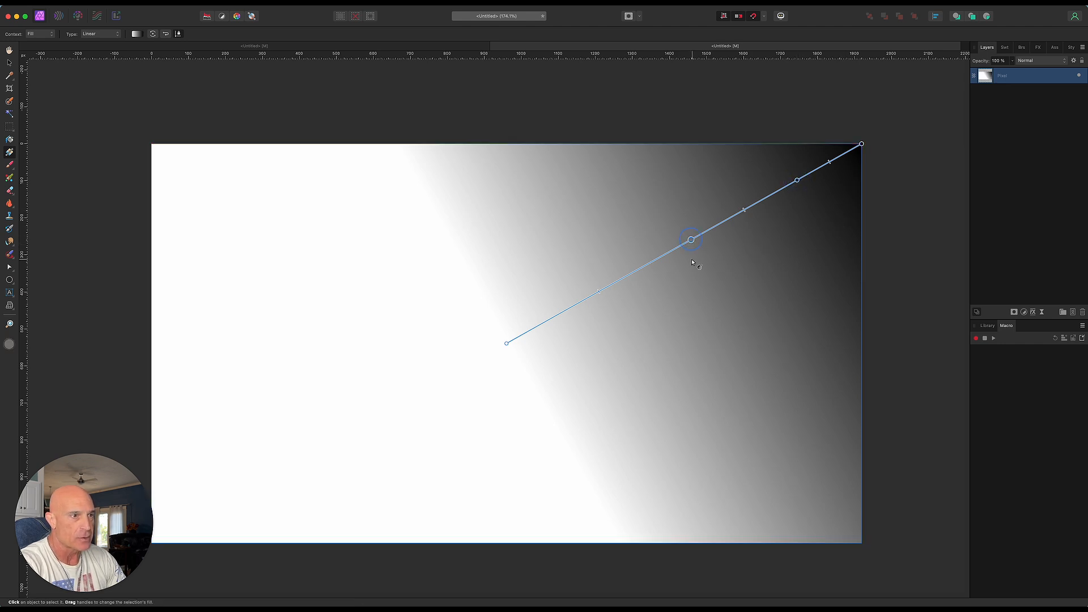
pyautogui.click(590, 297)
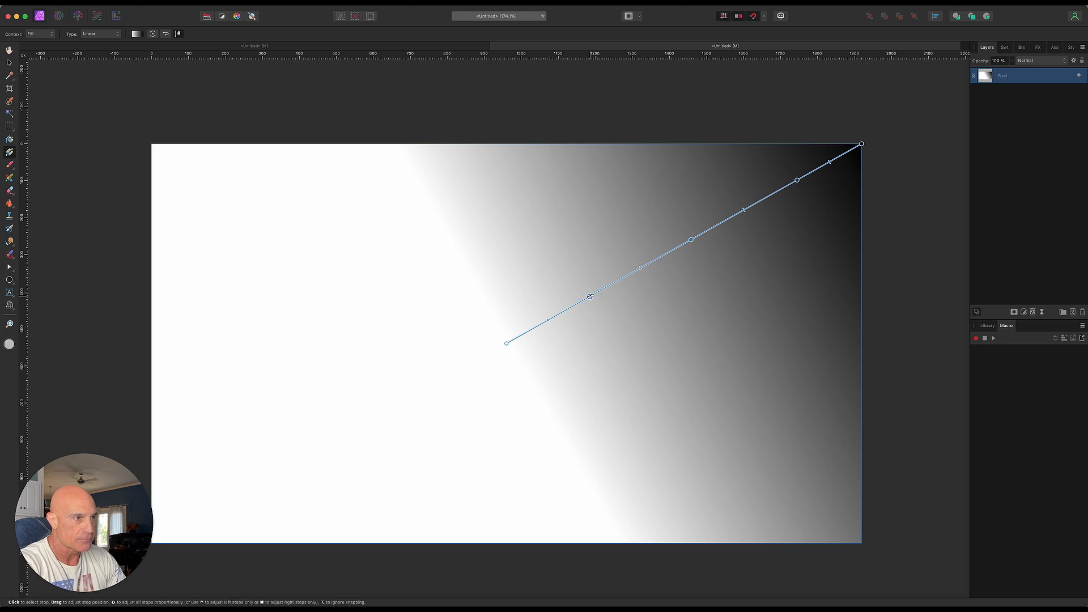
# - Colour the gradient's corner stop orange and the stop next to it magenta (E805D1)
pyautogui.click(862, 145)
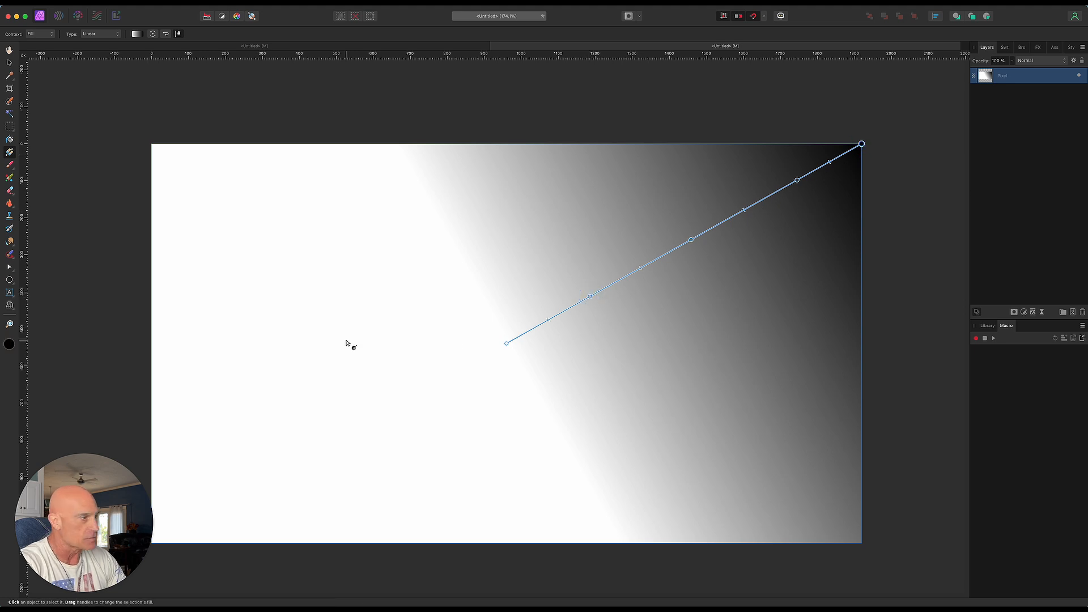
pyautogui.doubleClick(9, 345)
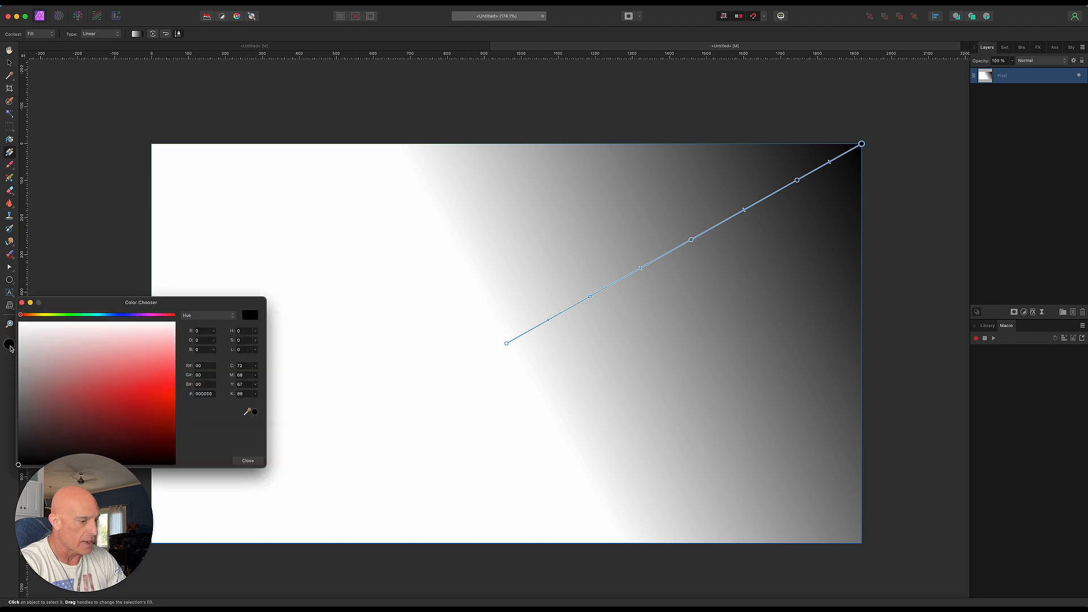
pyautogui.click(36, 315)
pyautogui.moveTo(169, 379); pyautogui.dragTo(173, 384)
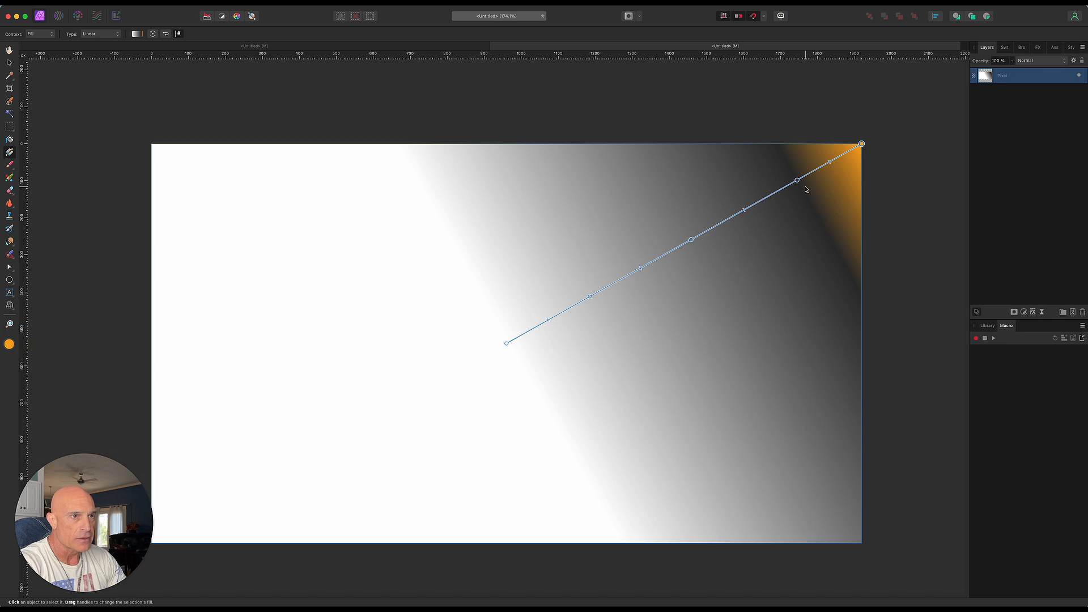
pyautogui.click(797, 180)
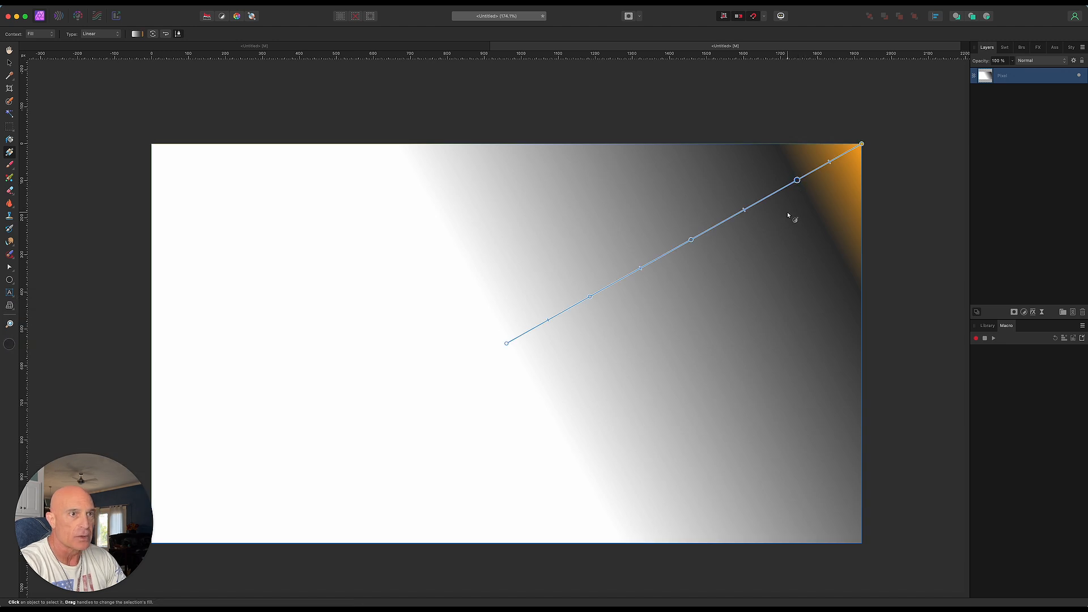
pyautogui.click(9, 344)
pyautogui.click(150, 314)
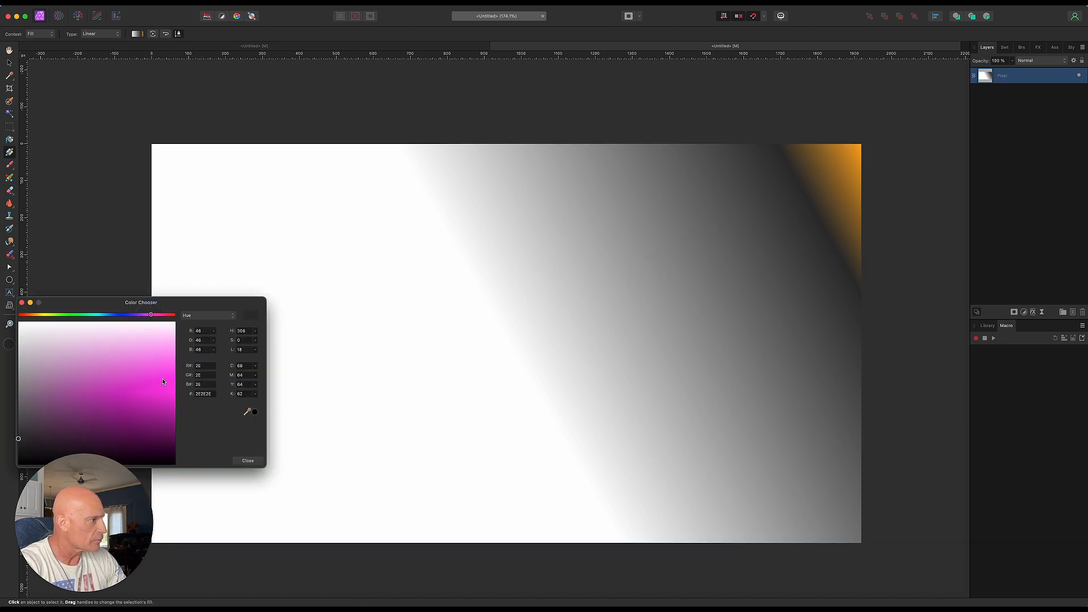
pyautogui.click(169, 398)
# - Colour the gradient's middle stop bright green and the stop nearest the canvas centre blue (4279E1)
pyautogui.click(691, 241)
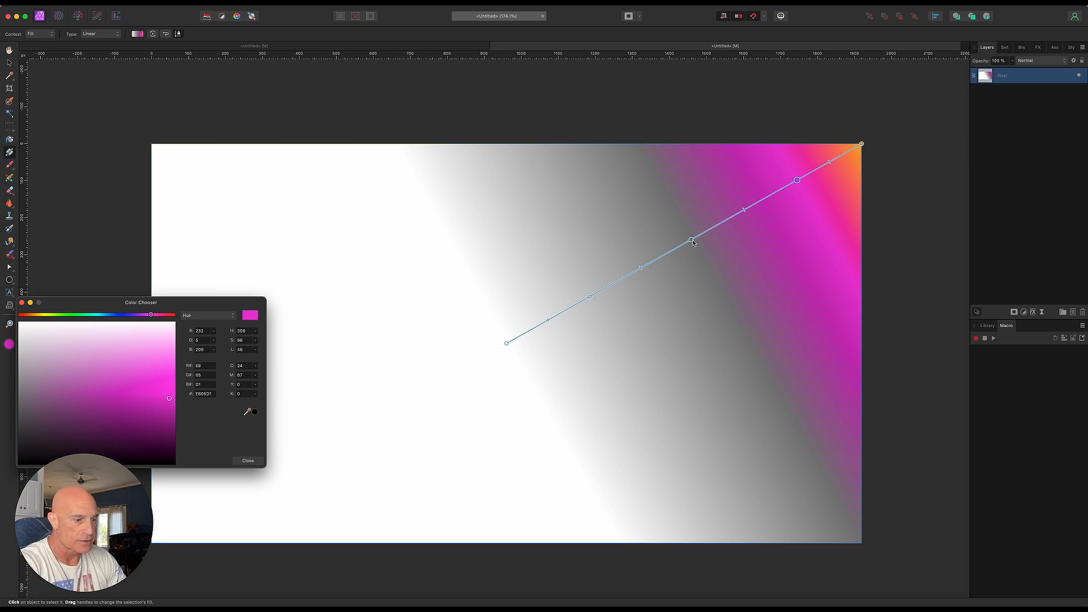
pyautogui.click(65, 315)
pyautogui.click(152, 389)
pyautogui.click(590, 296)
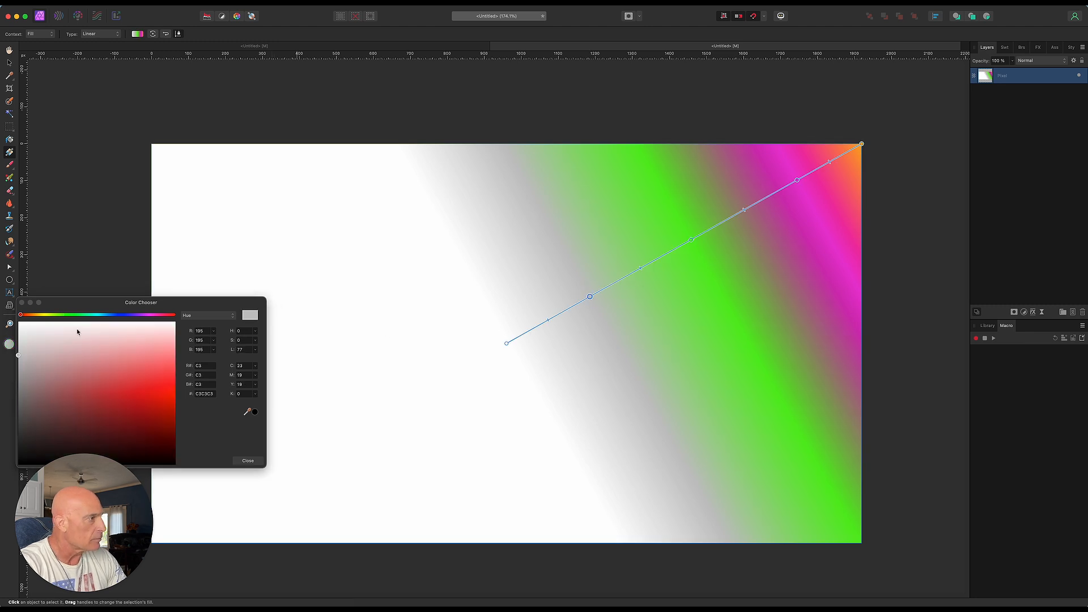
pyautogui.click(115, 315)
pyautogui.moveTo(145, 391); pyautogui.dragTo(132, 385)
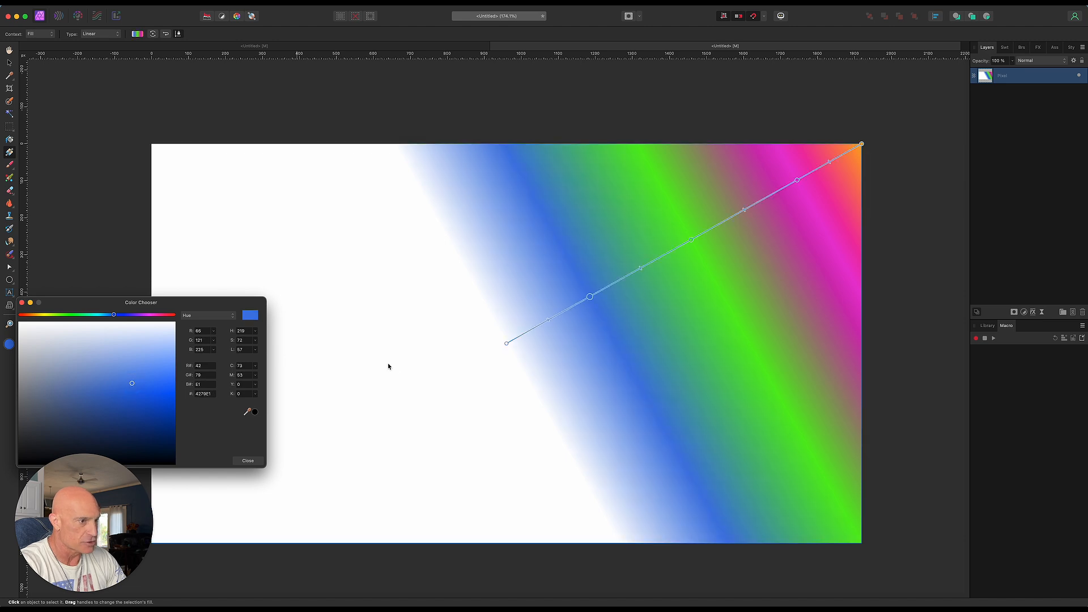
# - Colour the gradient's starting stop at the canvas centre golden yellow (E1BC03) and close the colour chooser
pyautogui.click(507, 344)
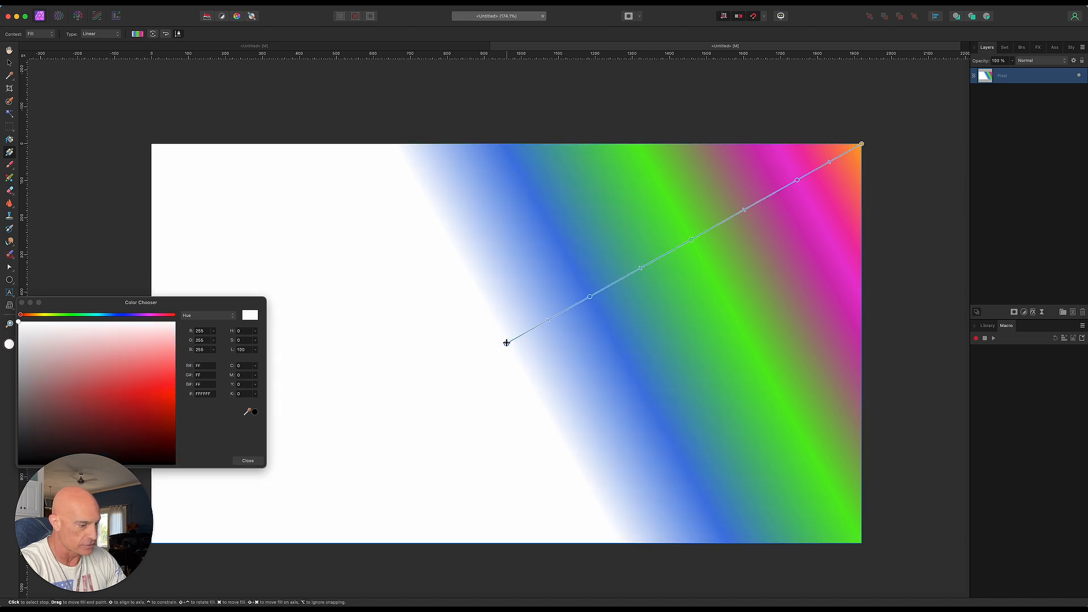
pyautogui.click(42, 315)
pyautogui.click(171, 401)
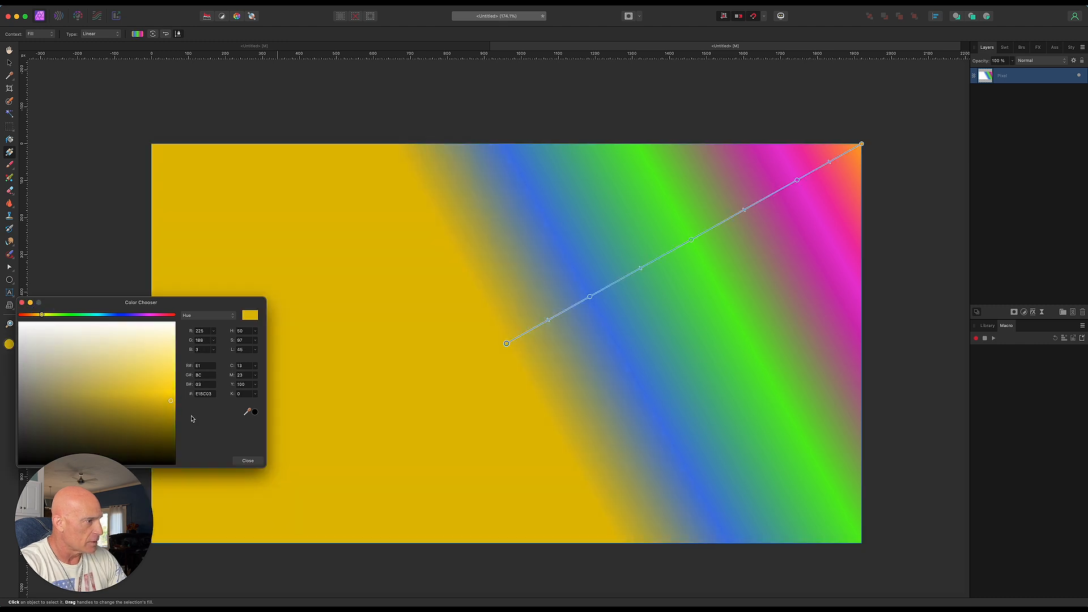
pyautogui.click(22, 303)
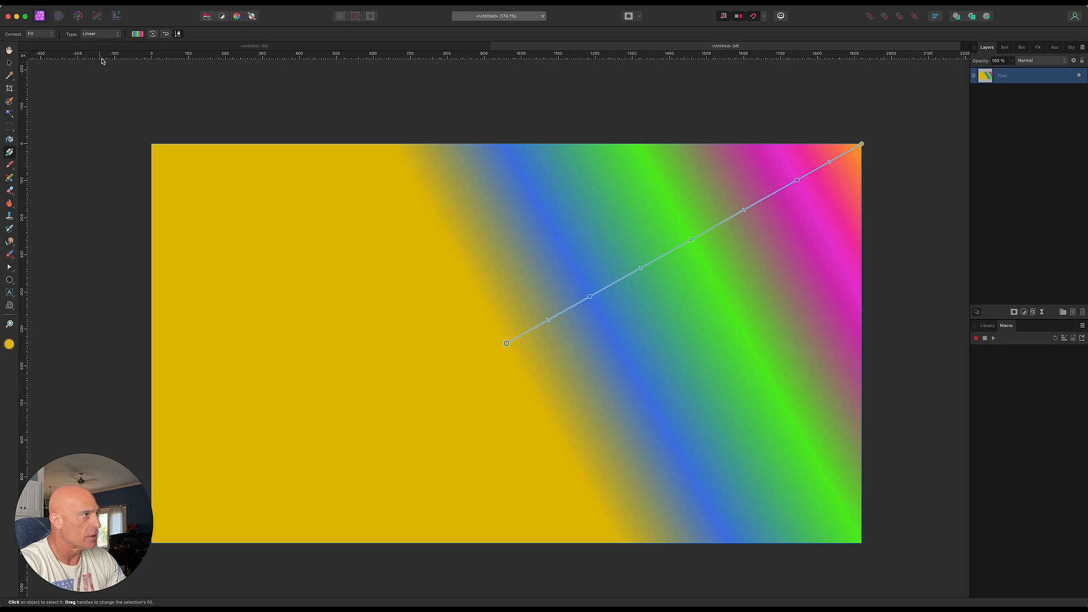
# - Change the gradient's type from linear to Conical
pyautogui.click(100, 33)
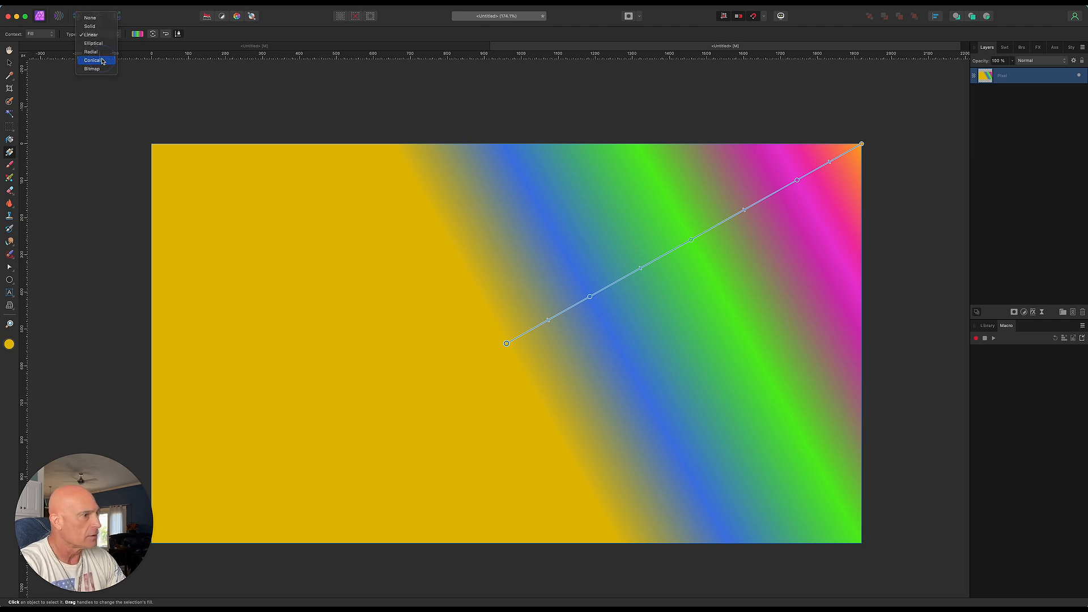
pyautogui.click(102, 60)
pyautogui.click(507, 343)
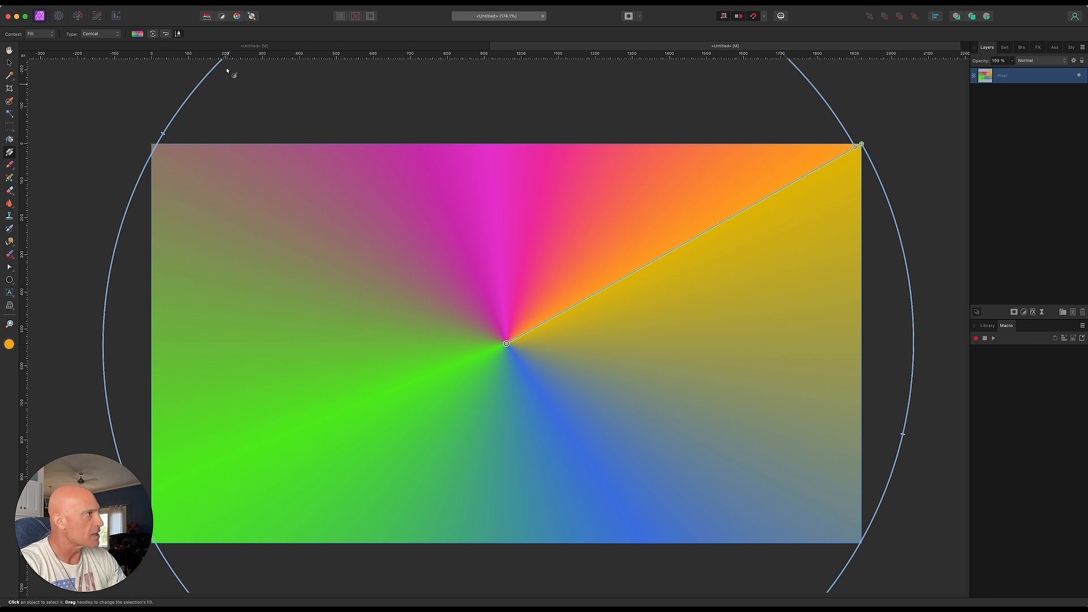
# - Apply a Gaussian Blur with a 100 px radius to the gradient layer
pyautogui.click(9, 63)
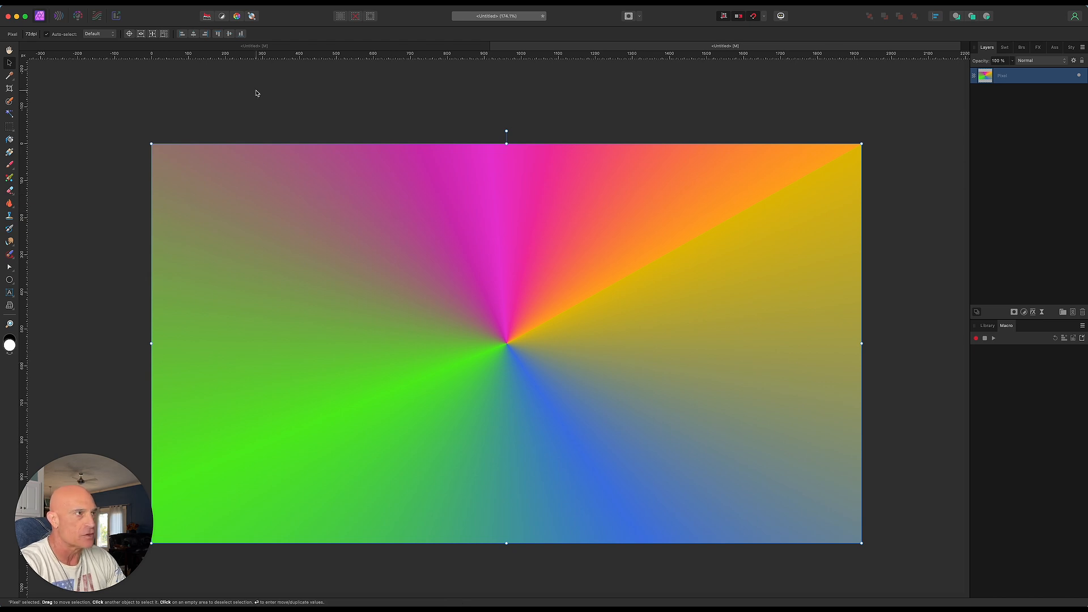
pyautogui.click(252, 16)
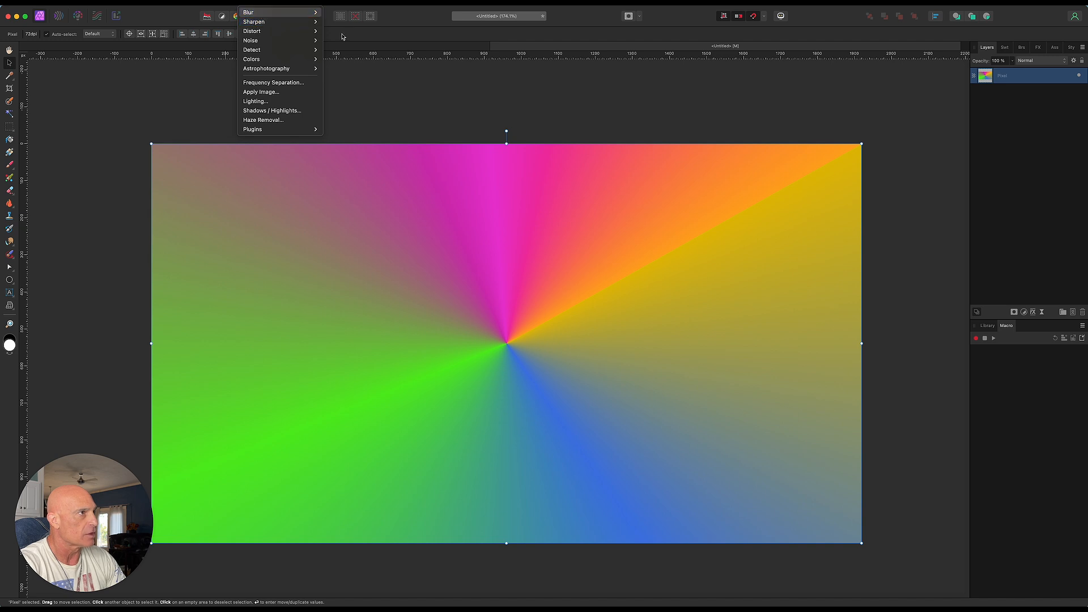
pyautogui.moveTo(303, 12)
pyautogui.click(363, 22)
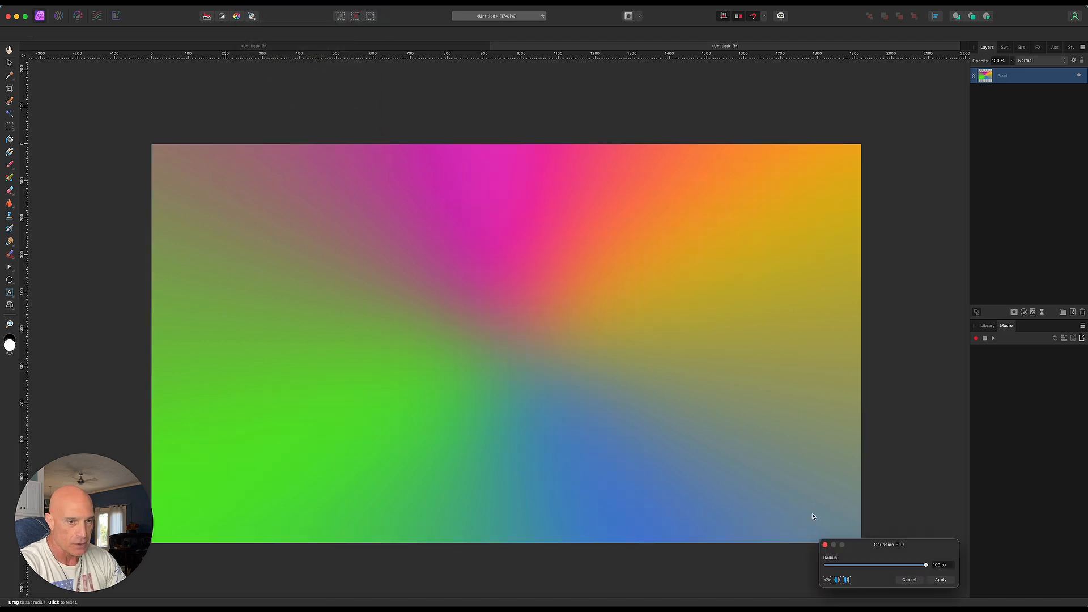
pyautogui.click(940, 580)
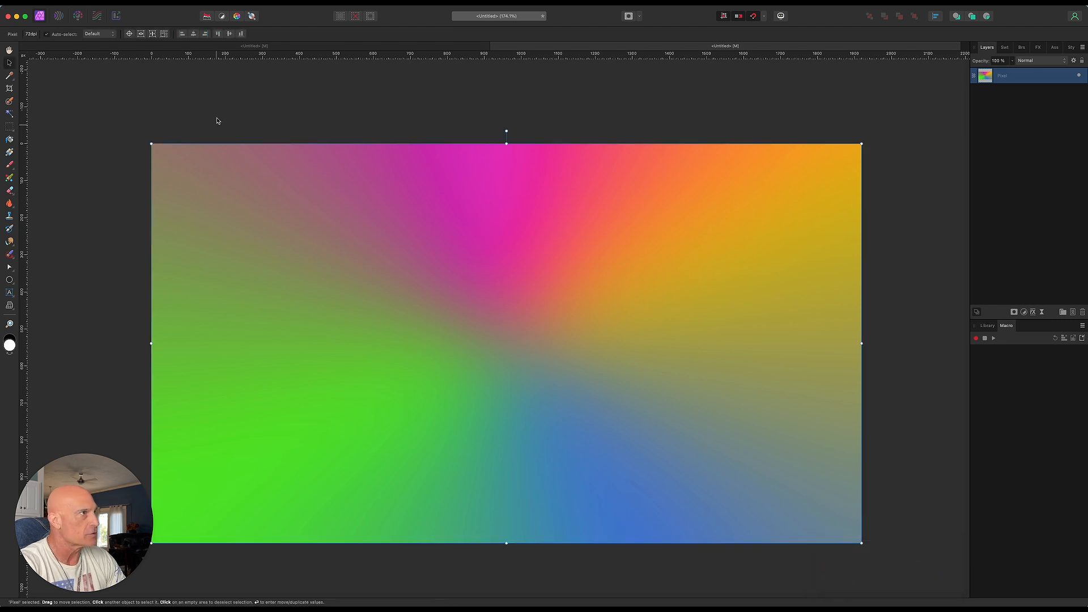
# - Add monochromatic Gaussian noise at 50% intensity to the gradient layer
pyautogui.click(252, 5)
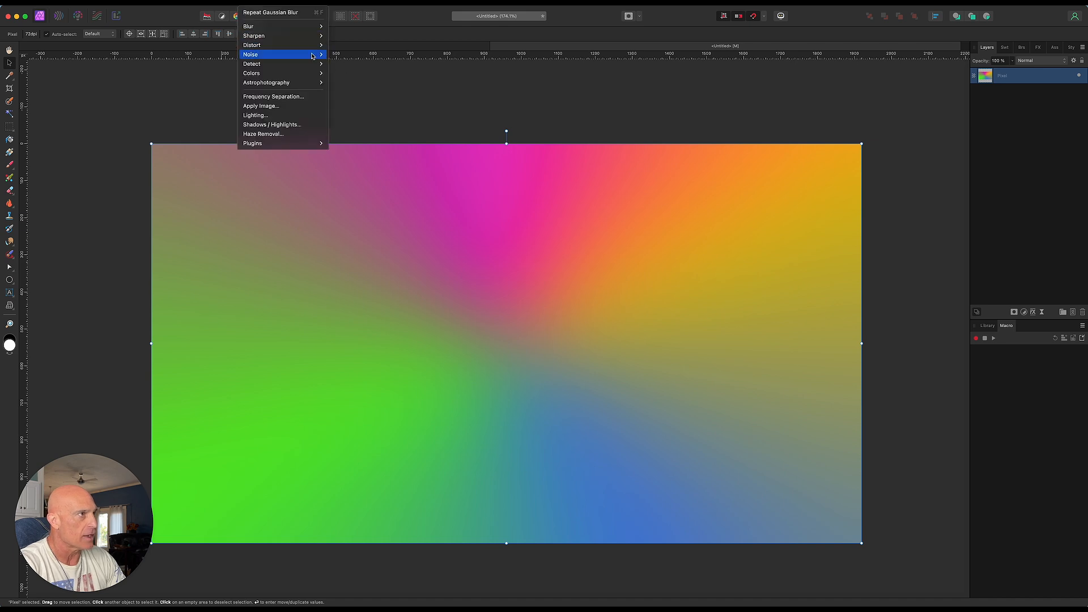
pyautogui.click(350, 55)
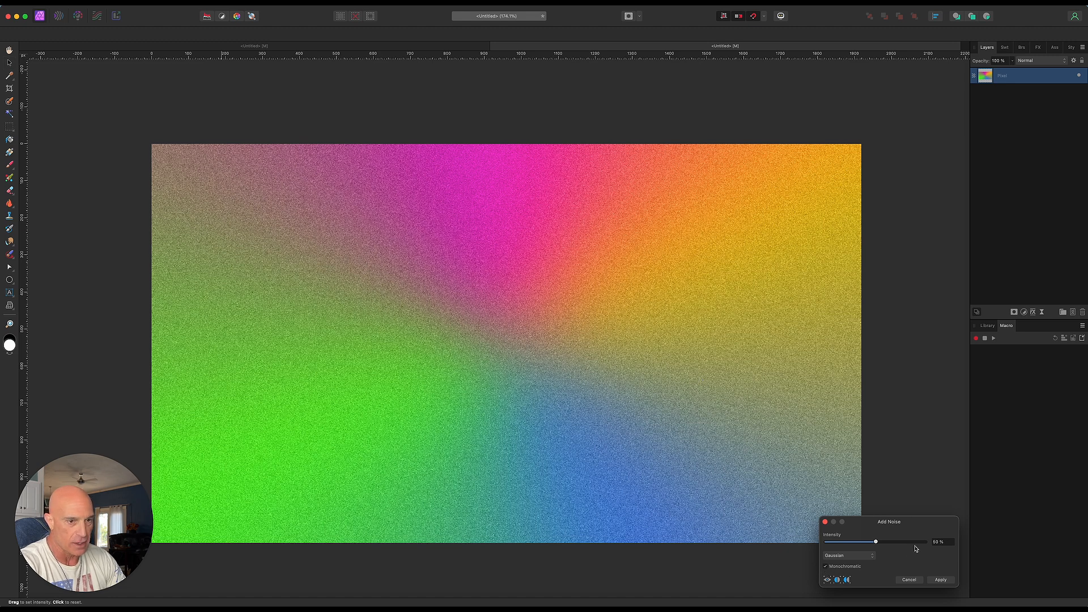
pyautogui.click(939, 580)
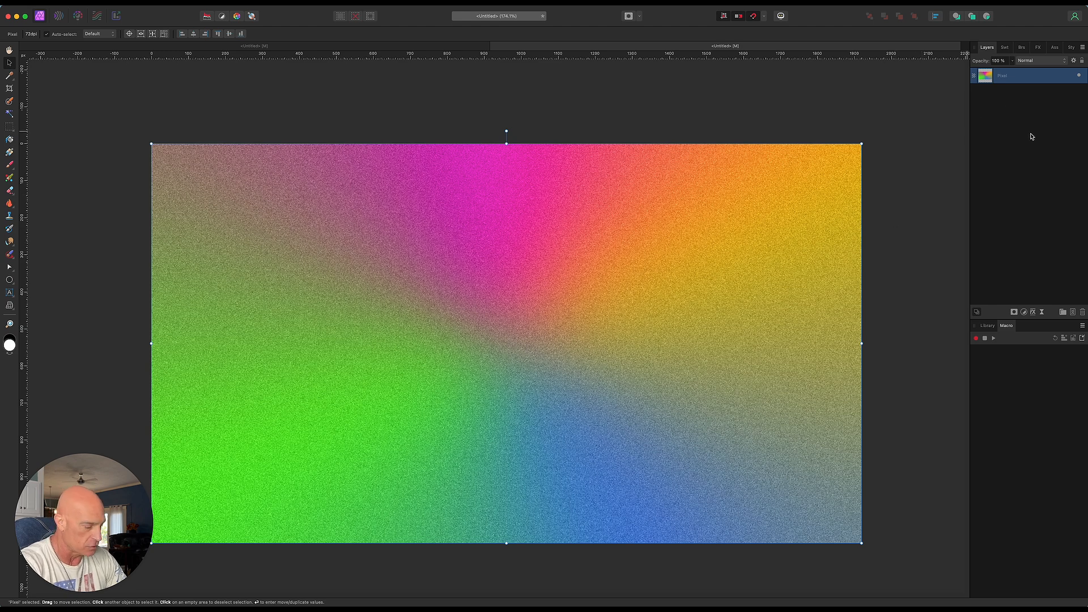
# - Duplicate the gradient layer, set the copy to Multiply blend mode at 50% opacity, and deselect it
pyautogui.press('super+j')
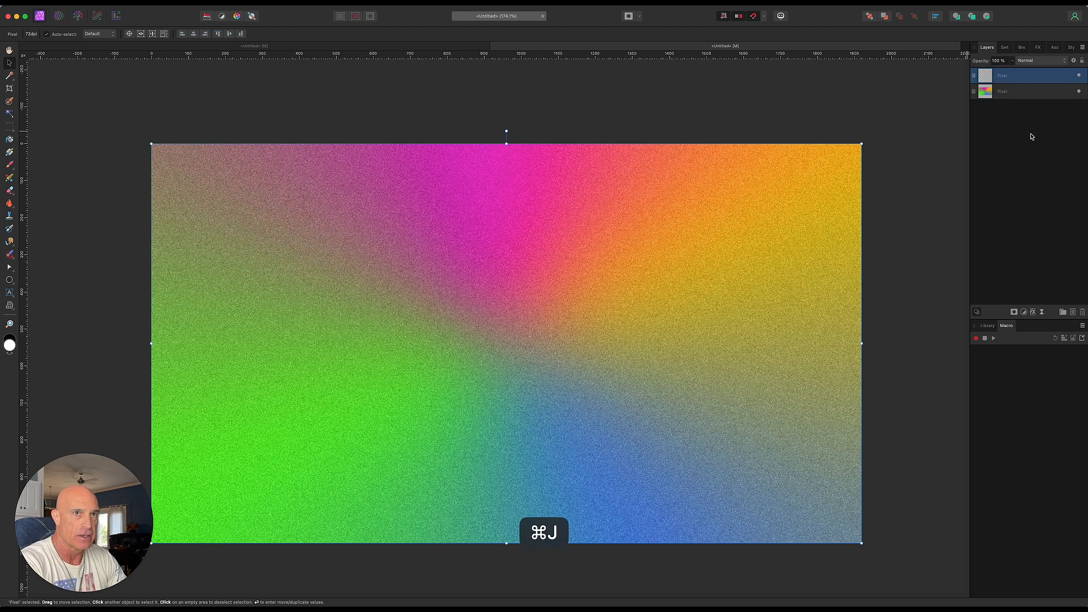
pyautogui.click(1032, 63)
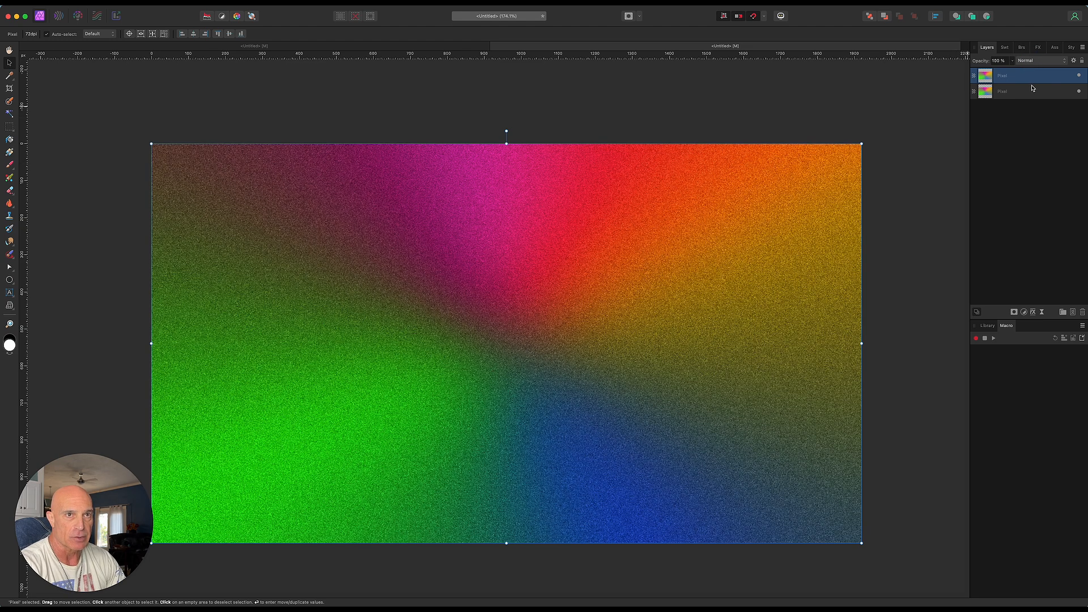
pyautogui.click(1032, 83)
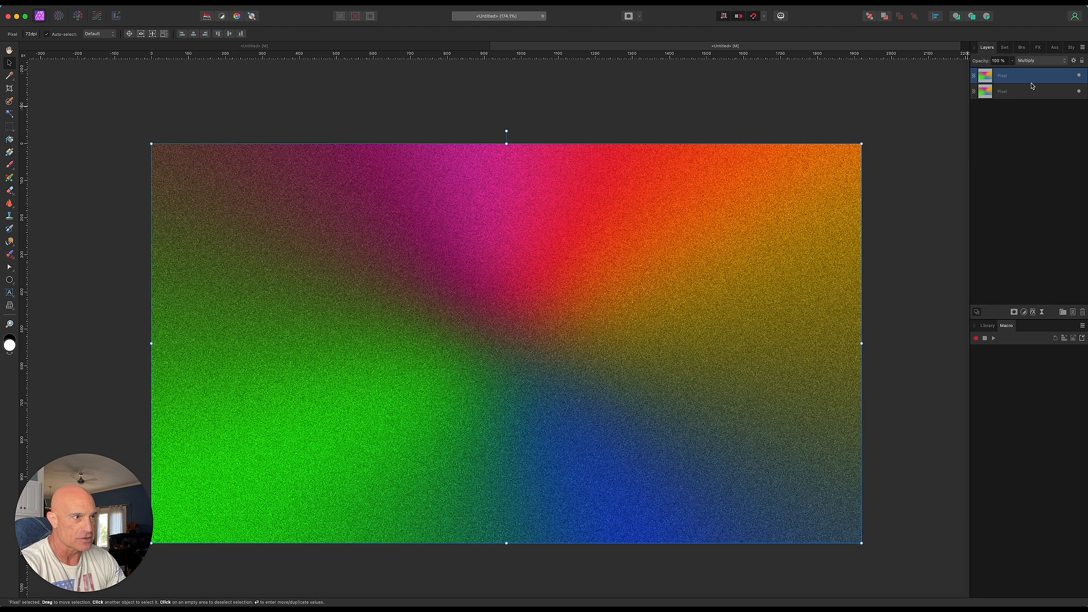
pyautogui.click(1012, 61)
pyautogui.moveTo(1013, 74); pyautogui.dragTo(977, 76)
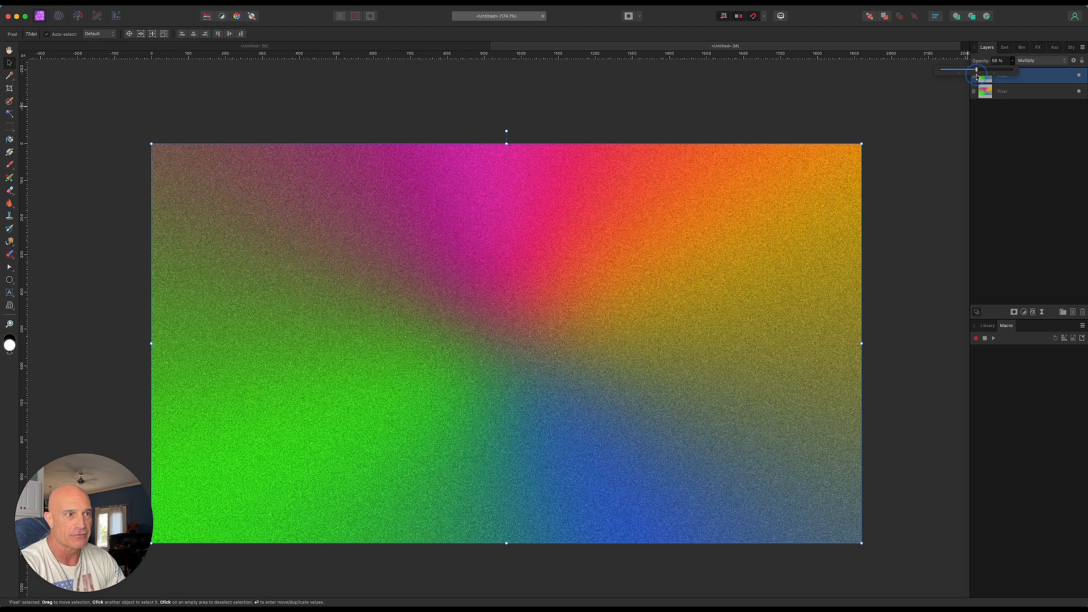
pyautogui.click(1008, 112)
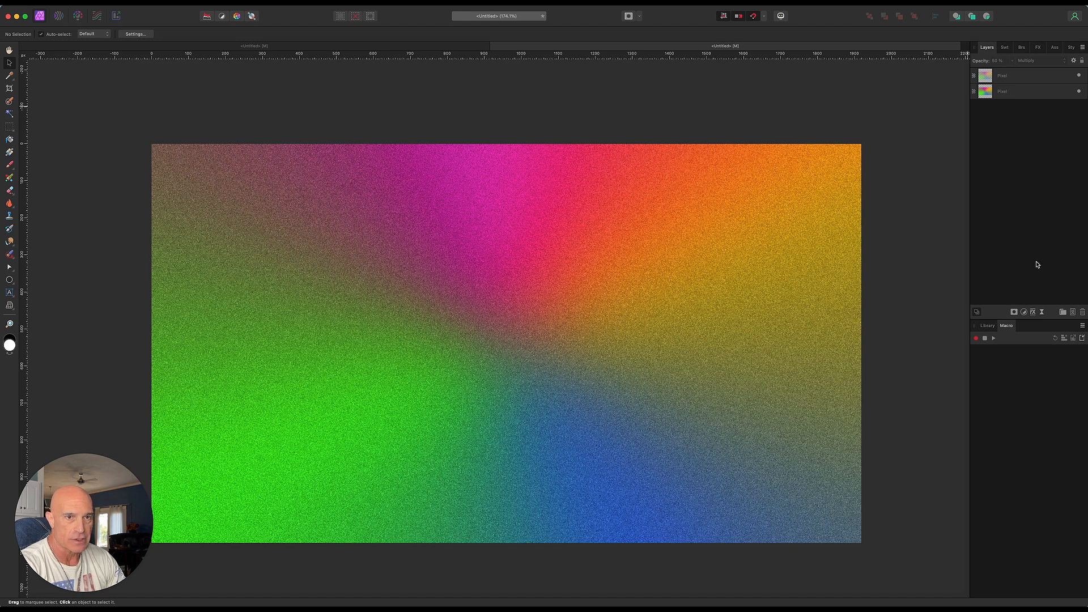
# - Add a new pixel layer on top of the stack and flood fill it with mid grey #7B7B7B
pyautogui.click(1073, 313)
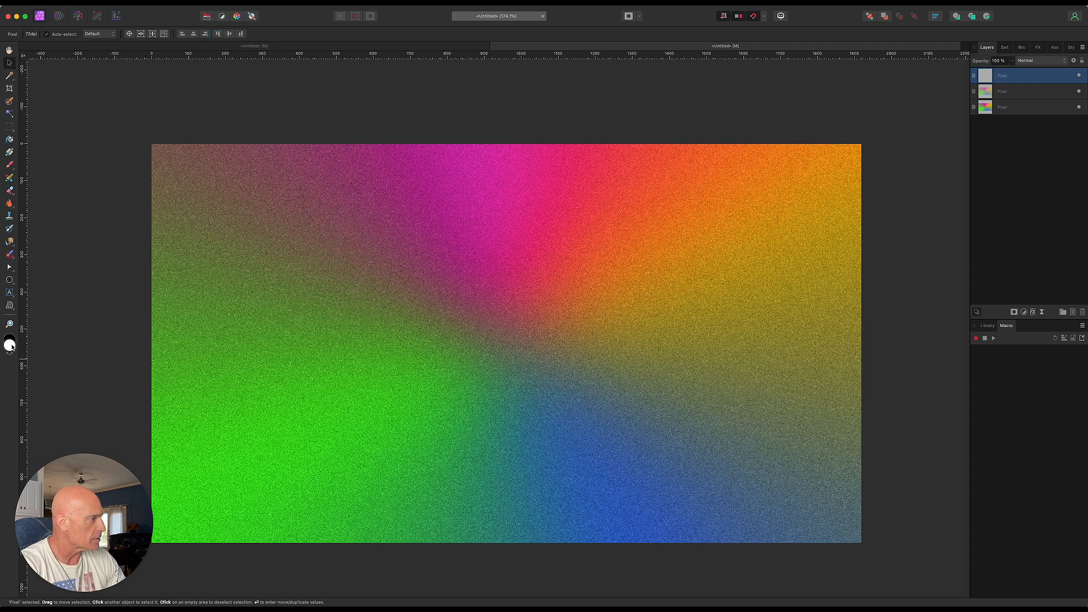
pyautogui.doubleClick(10, 345)
pyautogui.moveTo(25, 398); pyautogui.dragTo(17, 396)
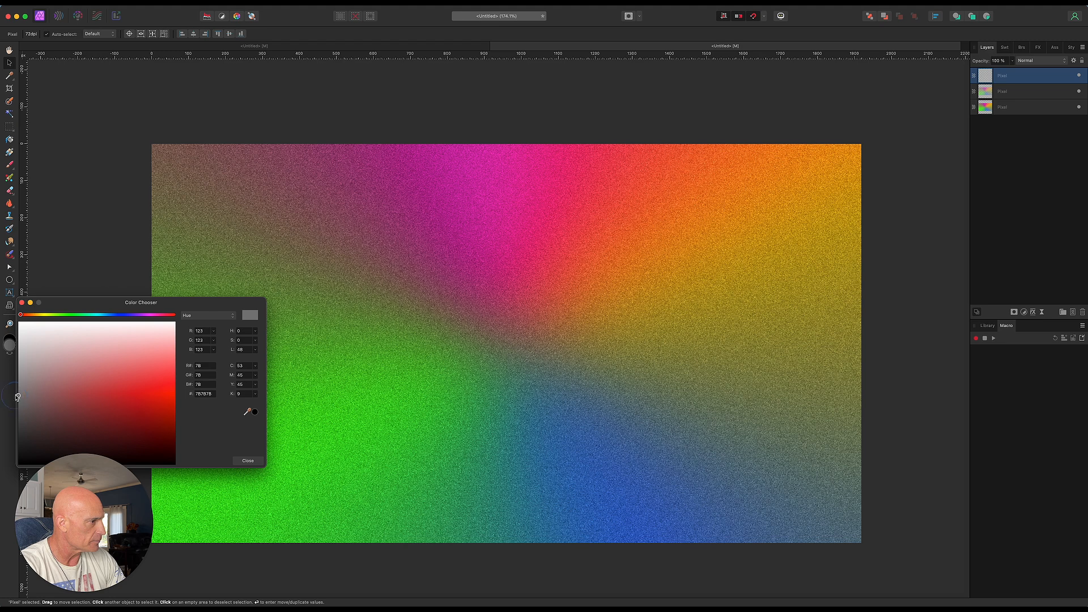
pyautogui.click(247, 462)
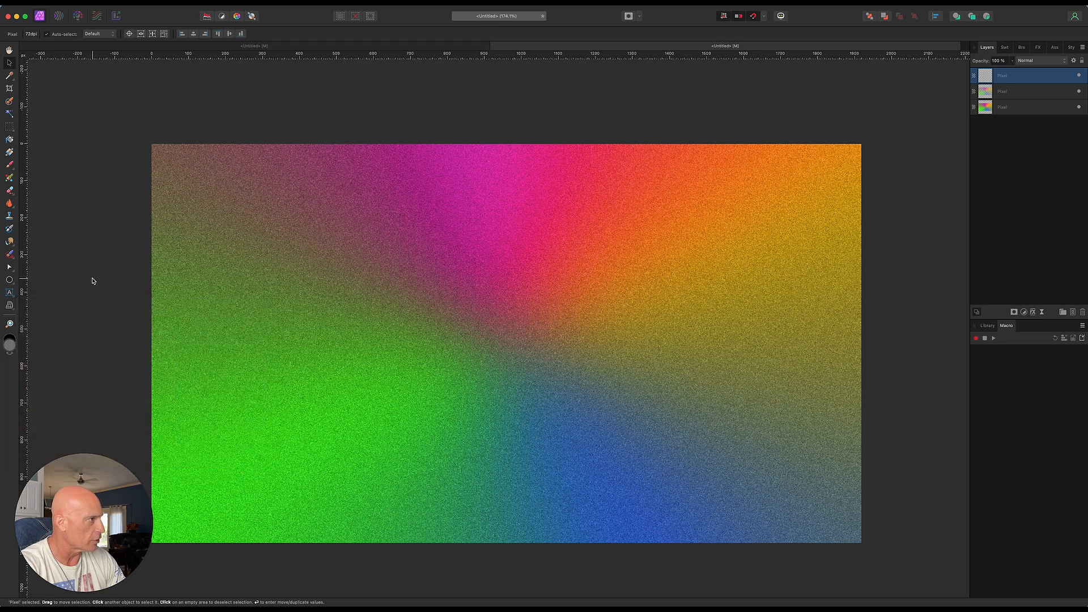
pyautogui.click(9, 140)
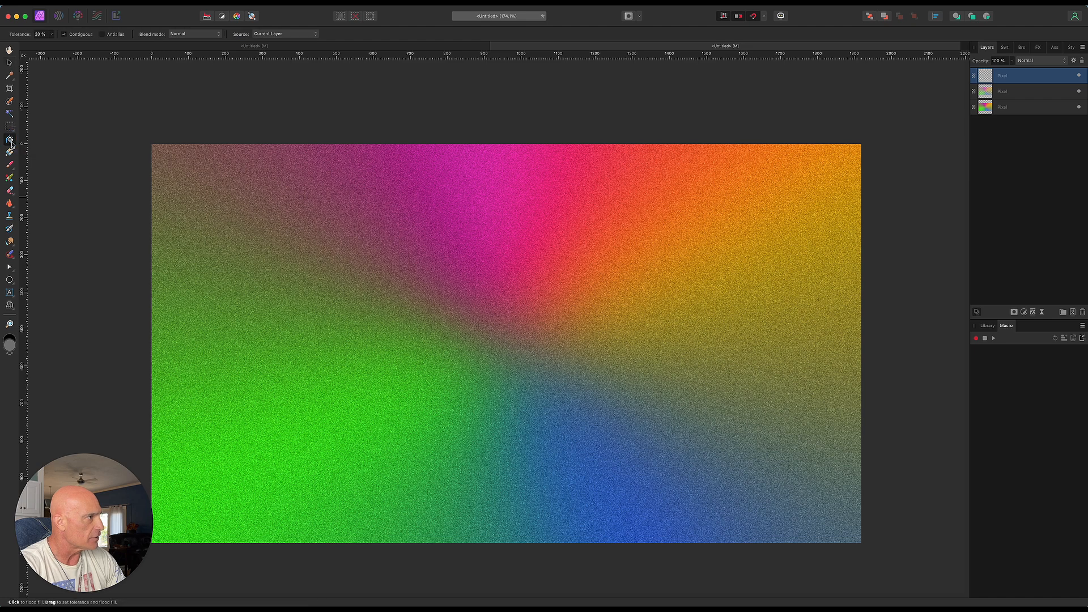
pyautogui.click(502, 319)
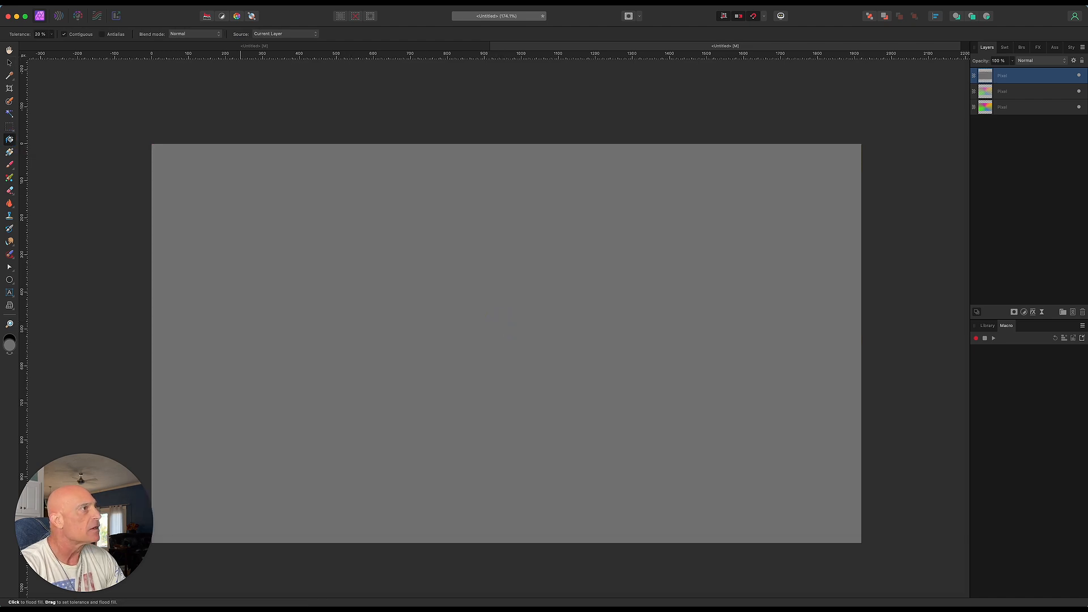
# - Add monochromatic Gaussian noise at 50% intensity to the grey layer
pyautogui.click(252, 6)
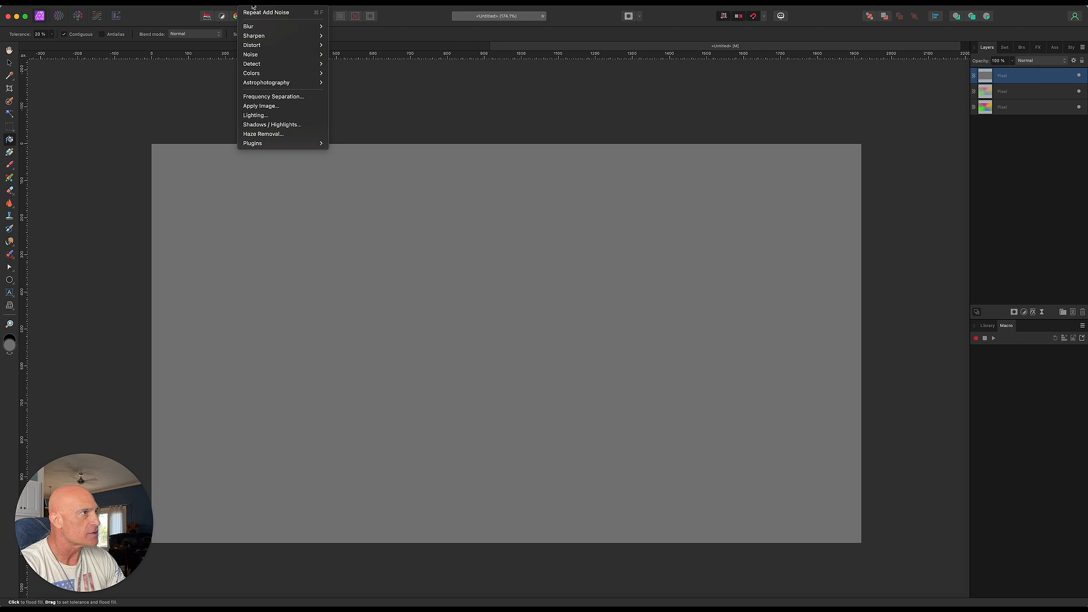
pyautogui.click(347, 55)
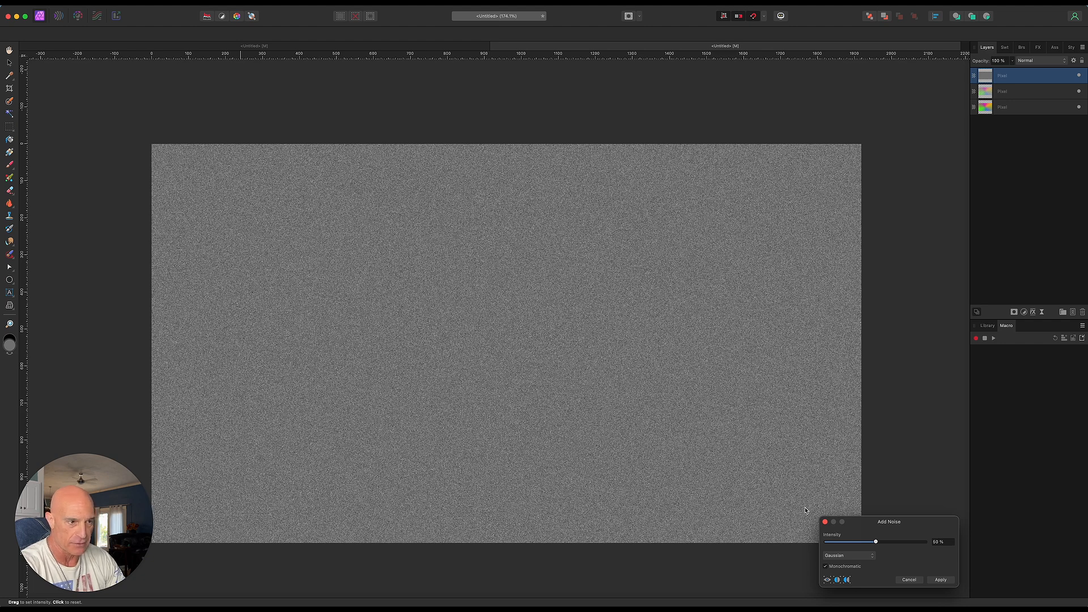
pyautogui.click(939, 581)
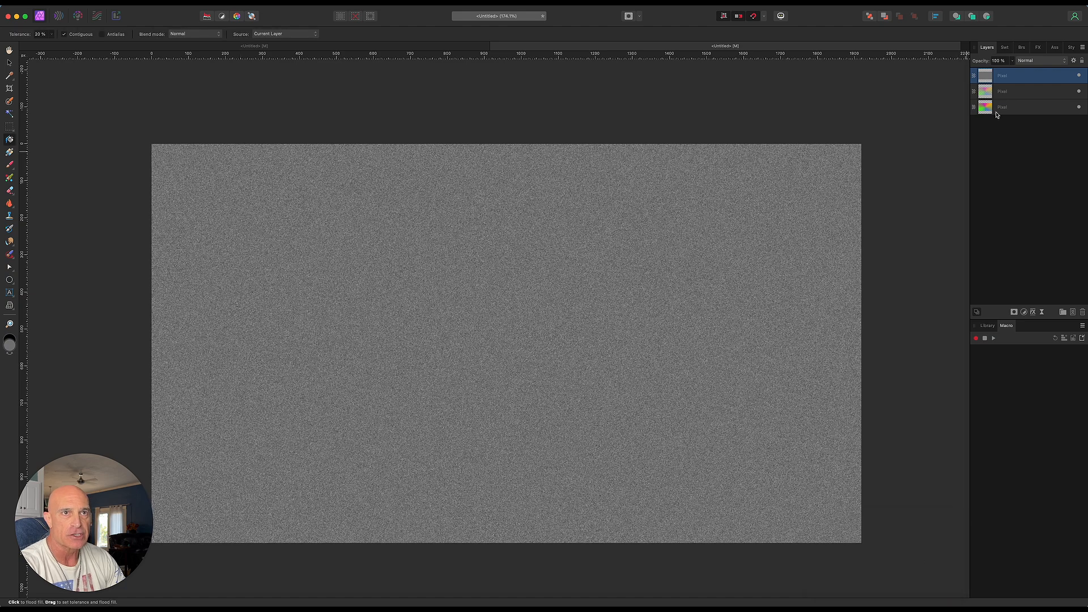
# - Blend the grey noise layer in Overlay mode at 30% opacity and return to the Move tool
pyautogui.click(1037, 61)
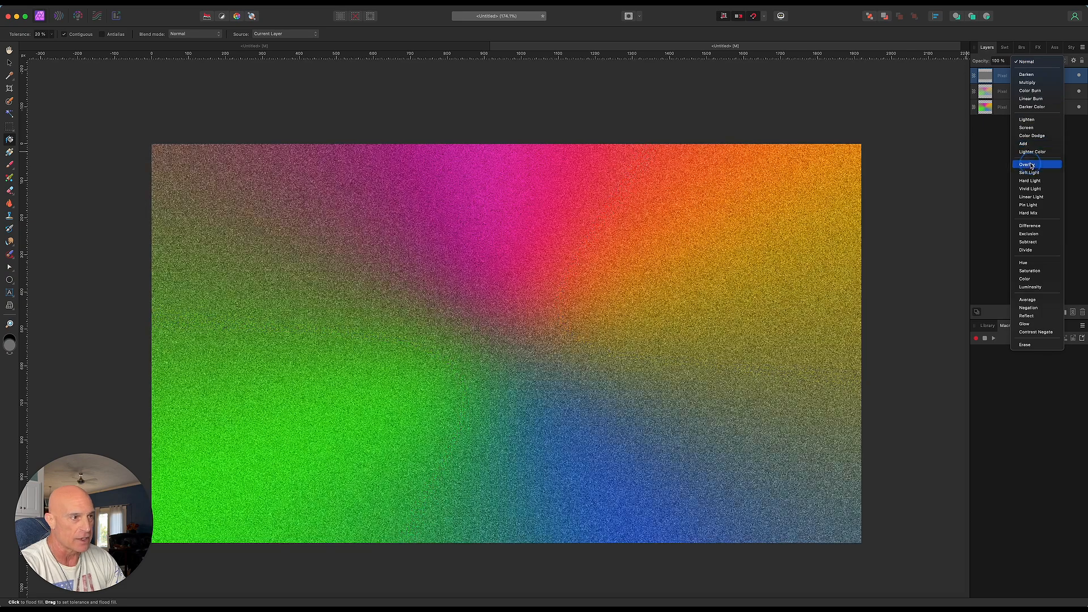
pyautogui.click(1030, 165)
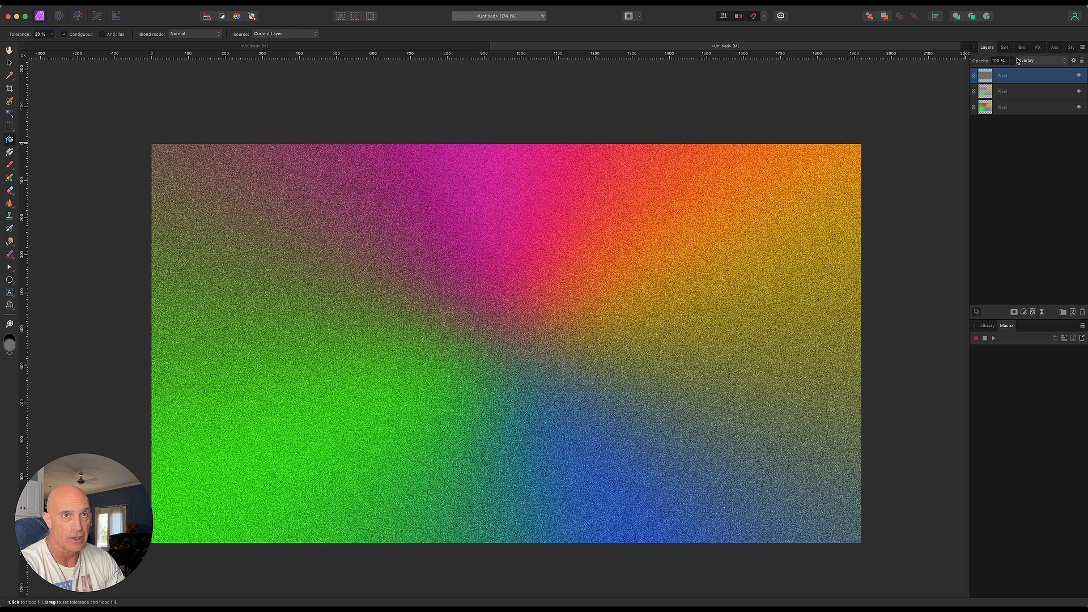
pyautogui.click(1012, 60)
pyautogui.moveTo(1013, 72); pyautogui.dragTo(966, 86)
pyautogui.moveTo(962, 86); pyautogui.dragTo(963, 87)
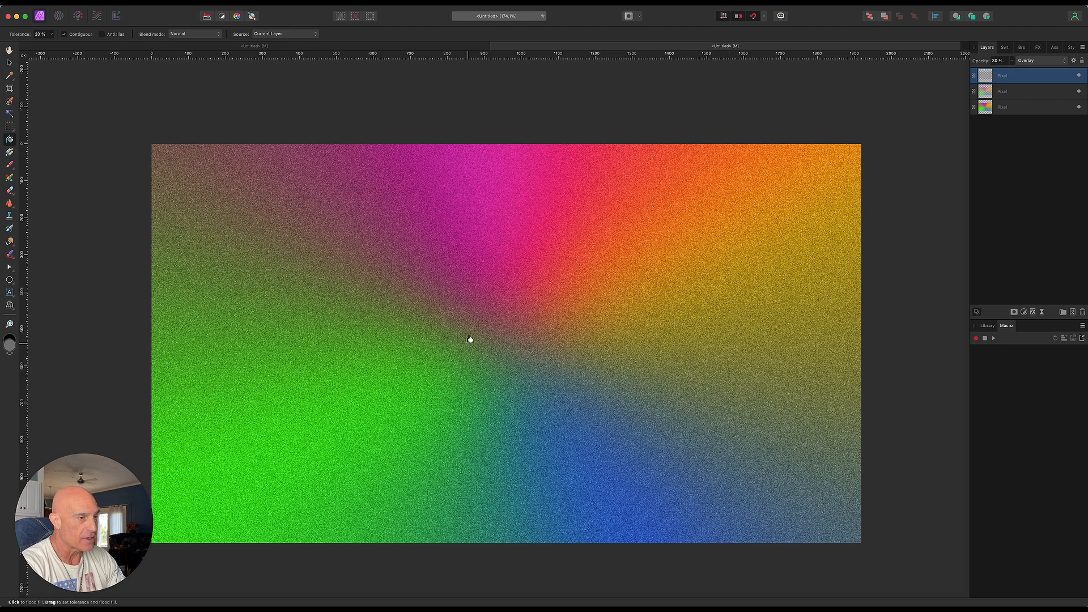
pyautogui.click(9, 63)
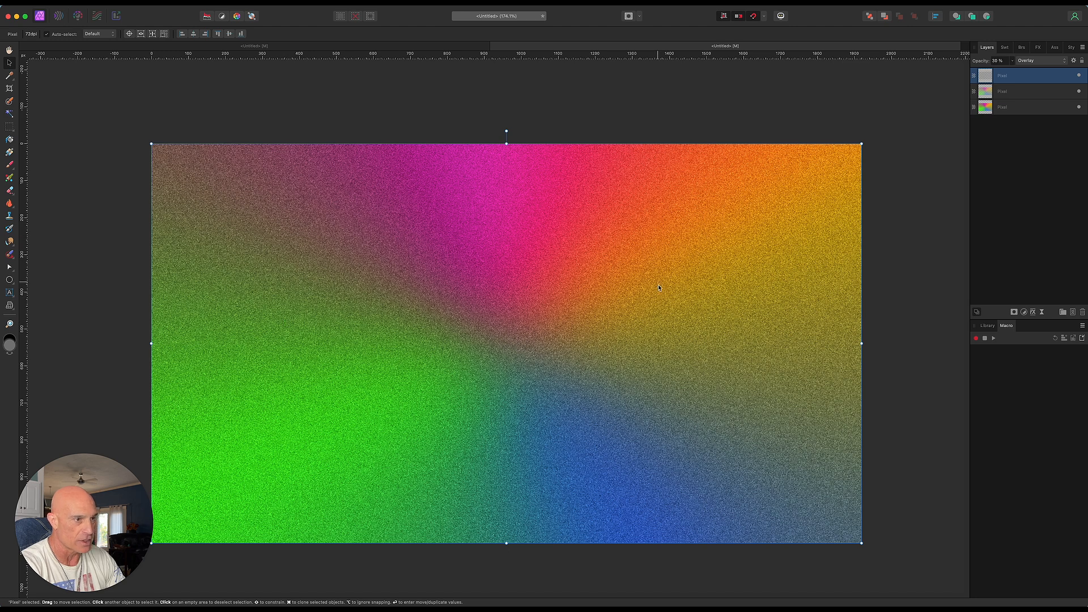